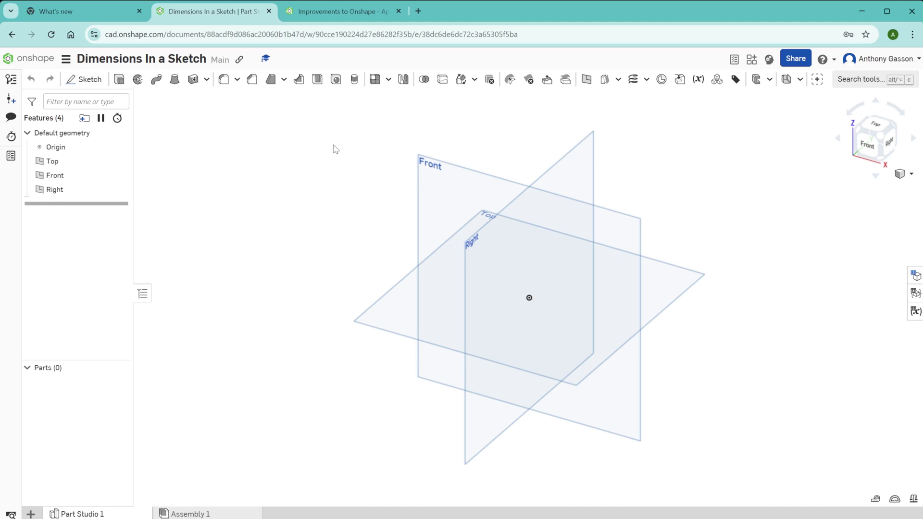
# Create Sketch 1 on the Top plane and switch to the Top view.
pyautogui.click(90, 79)
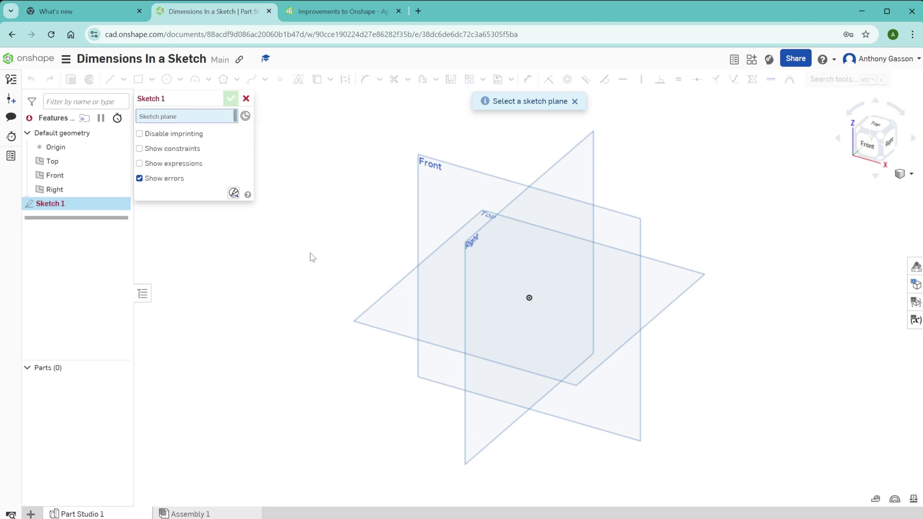
pyautogui.click(393, 290)
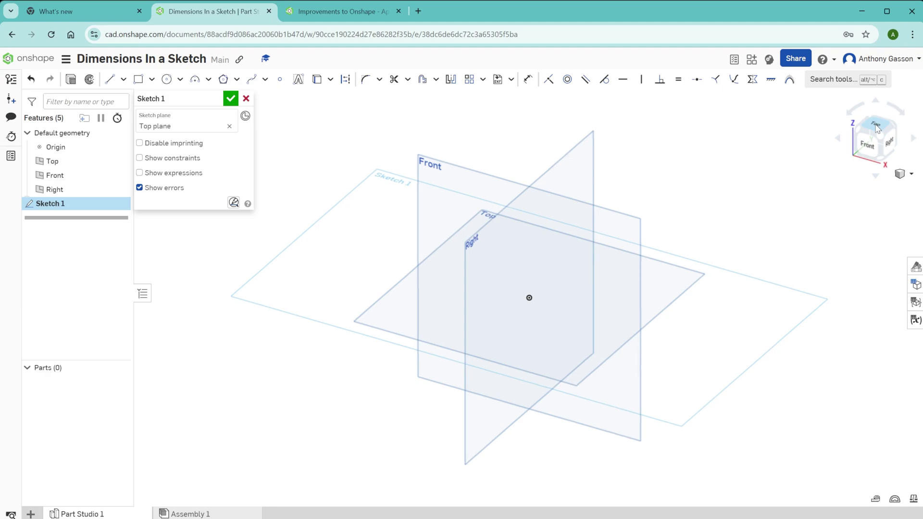
pyautogui.click(876, 128)
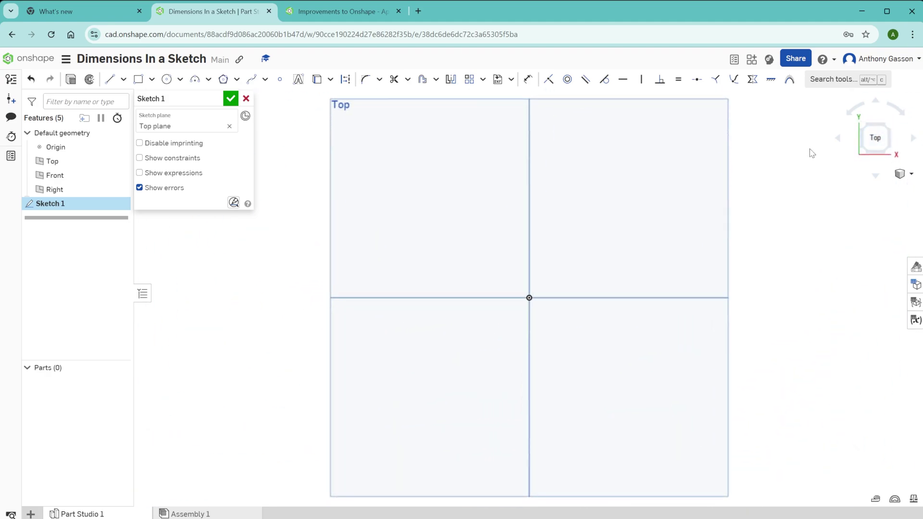
# Draw a corner rectangle from the origin to about 58.4 by 45.0 in the upper-right quadrant.
pyautogui.click(139, 80)
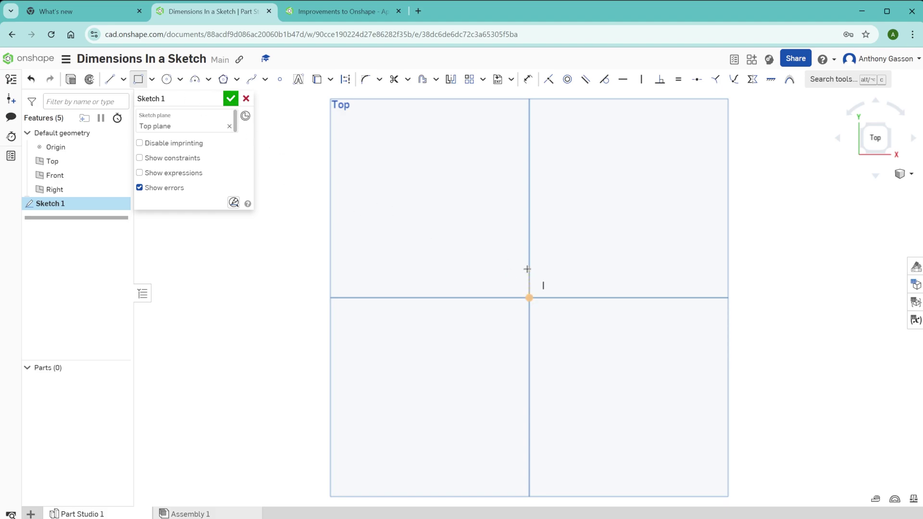
pyautogui.click(528, 297)
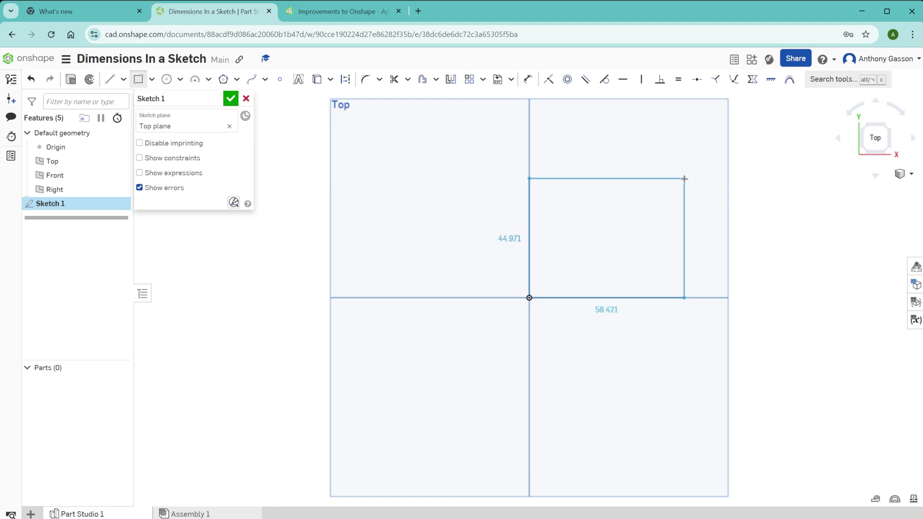
pyautogui.click(684, 179)
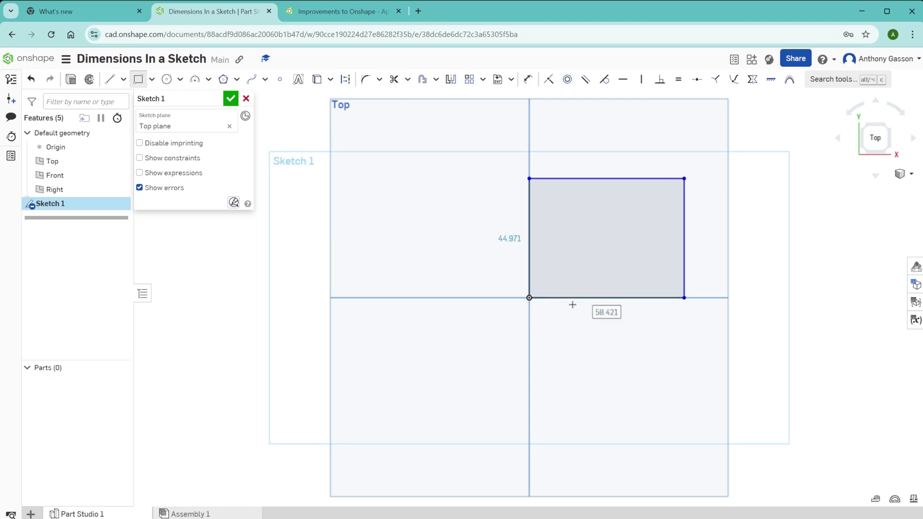
# Exit the rectangle tool, leaving the one closed rectangle in the sketch.
pyautogui.press('Escape')
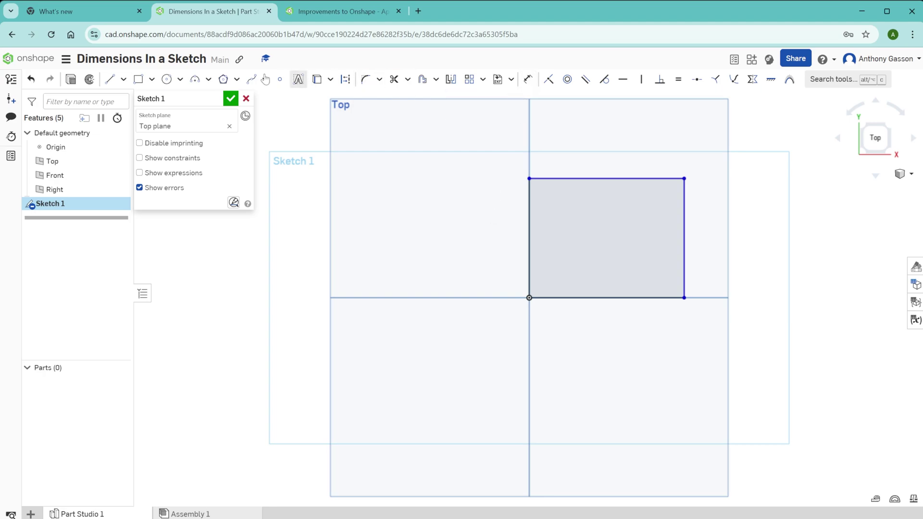
# Dimension the rectangle's left edge to 45 and its bottom edge to 60.
pyautogui.click(528, 81)
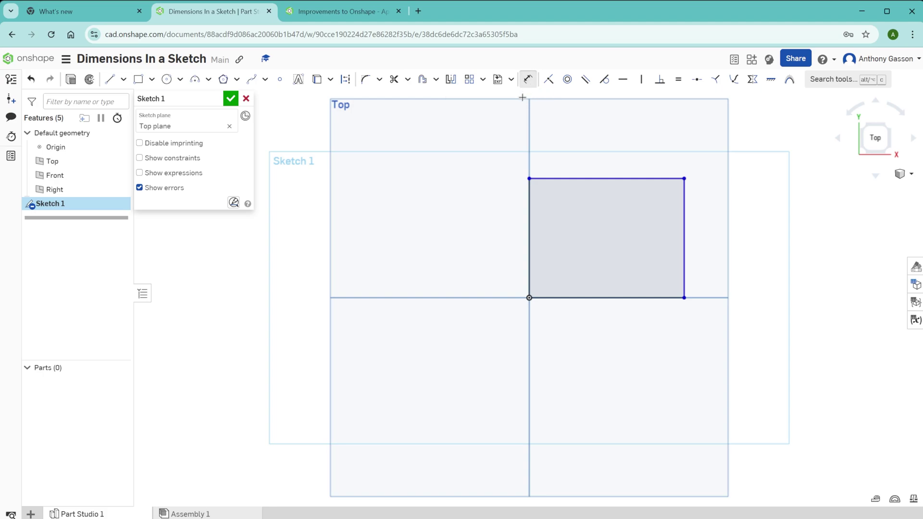
pyautogui.click(529, 227)
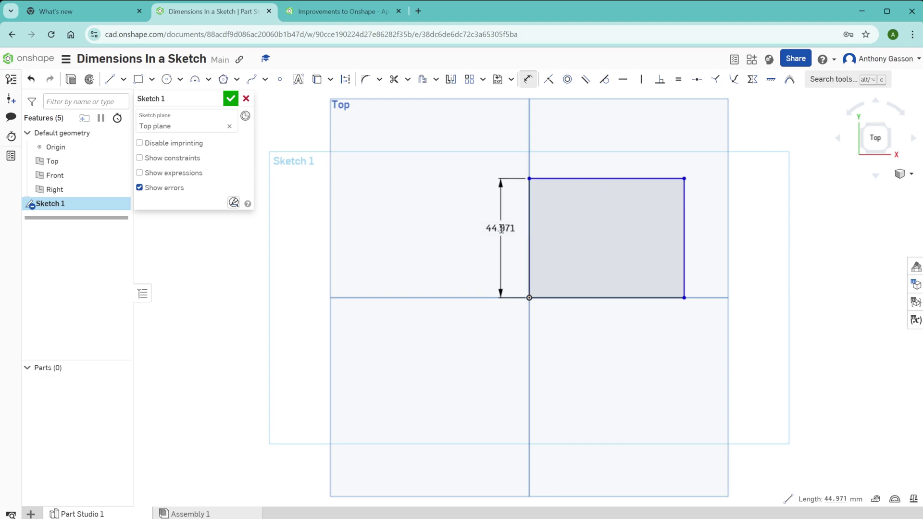
pyautogui.click(500, 228)
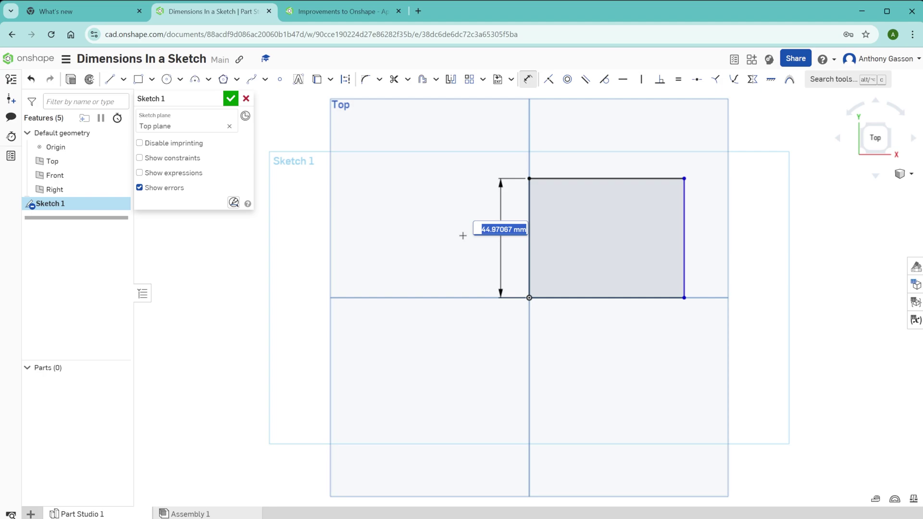
pyautogui.write('45')
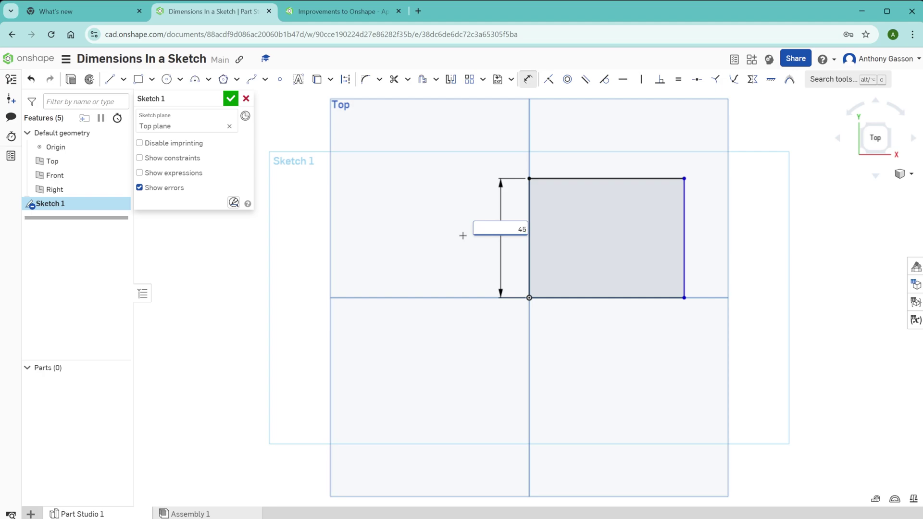
pyautogui.press('Return')
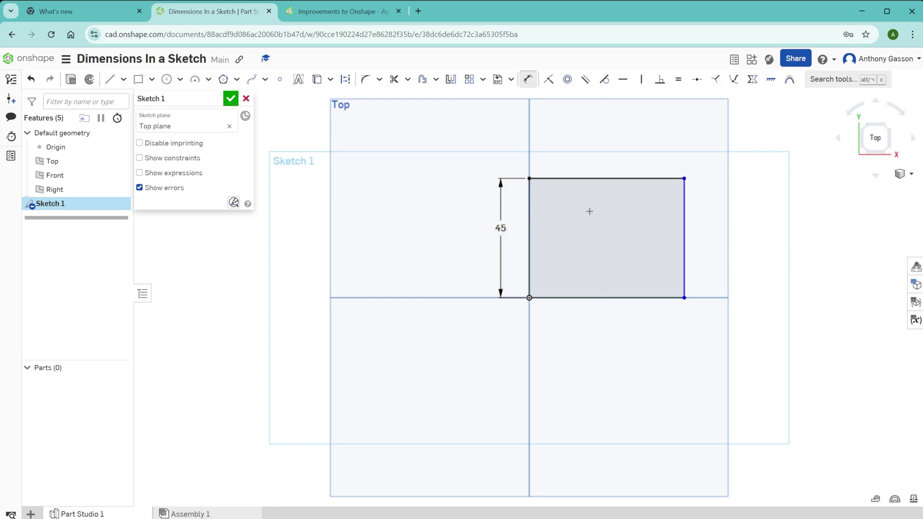
pyautogui.click(599, 300)
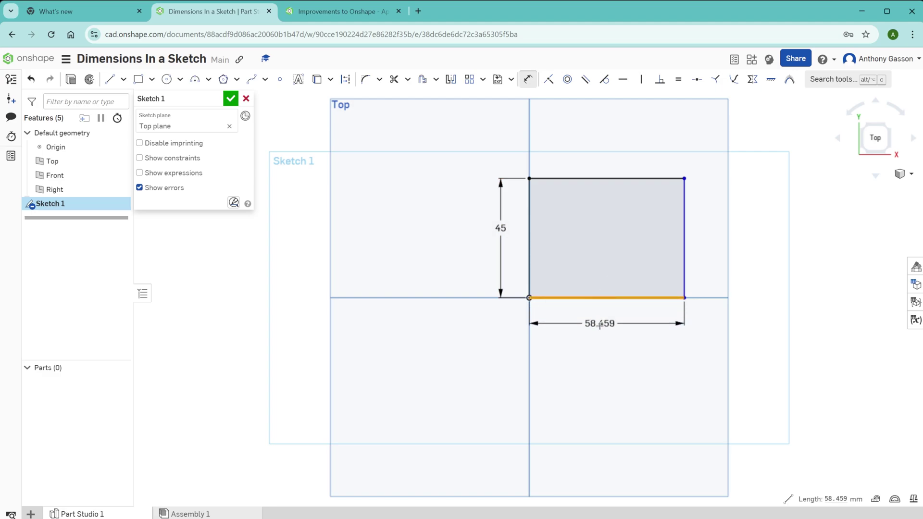
pyautogui.click(654, 331)
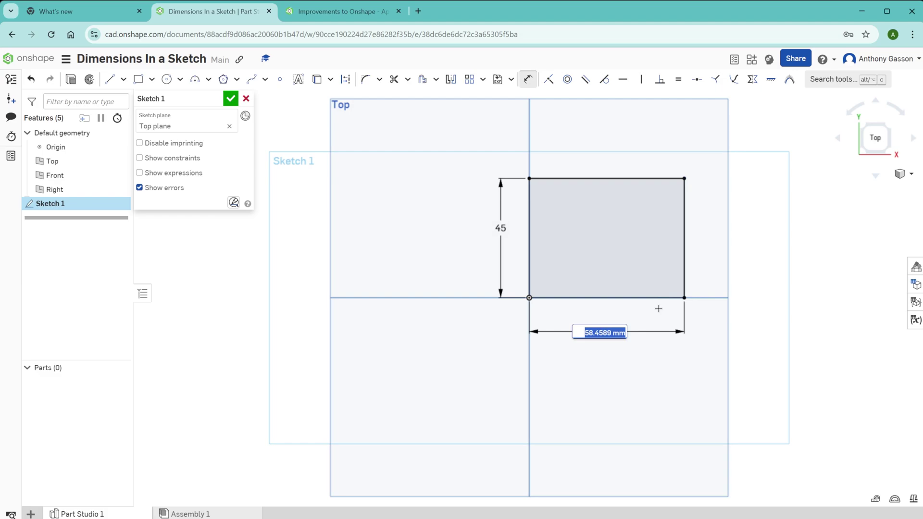
pyautogui.write('60')
pyautogui.press('Return')
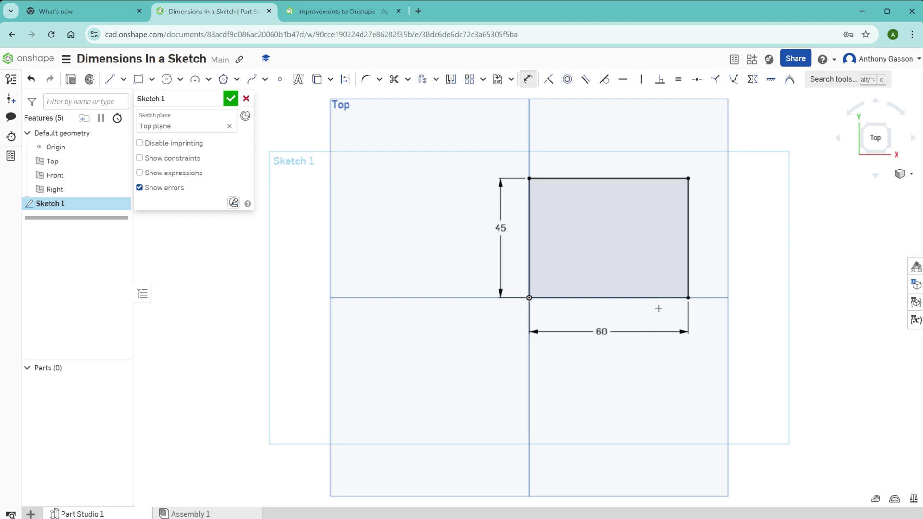
# Close the sketch and extrude the rectangle as a new block with 50 mm Blind depth.
pyautogui.click(230, 99)
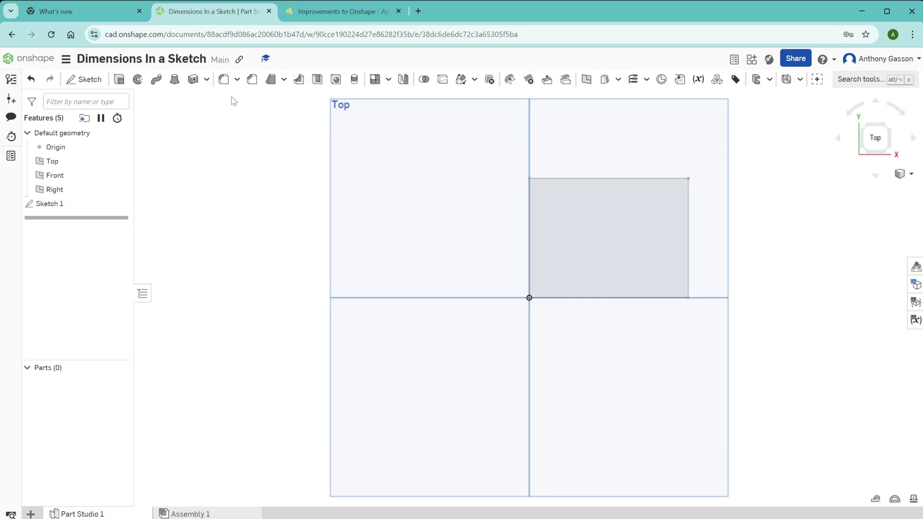
pyautogui.hotkey('shift', 'e')
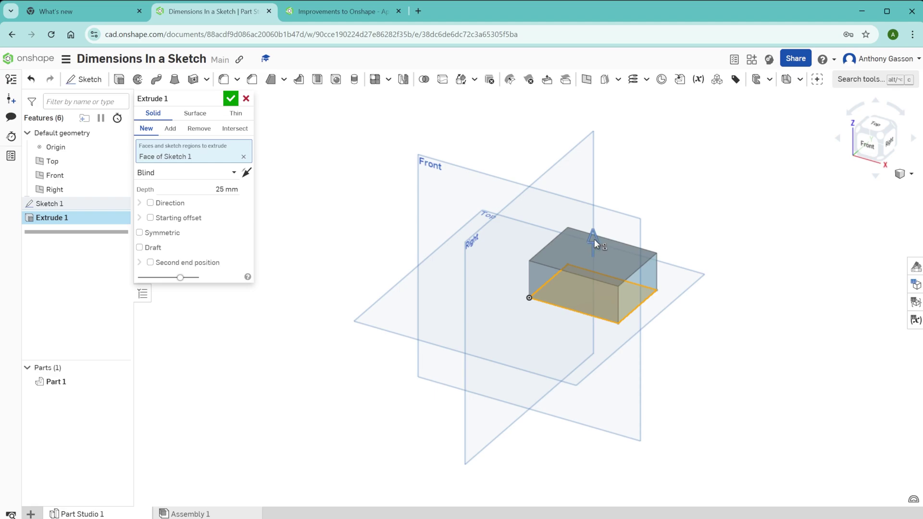
pyautogui.moveTo(594, 239)
pyautogui.mouseDown()
pyautogui.moveTo(596, 175)
pyautogui.moveTo(587, 244)
pyautogui.moveTo(592, 215)
pyautogui.moveTo(599, 234)
pyautogui.mouseUp()
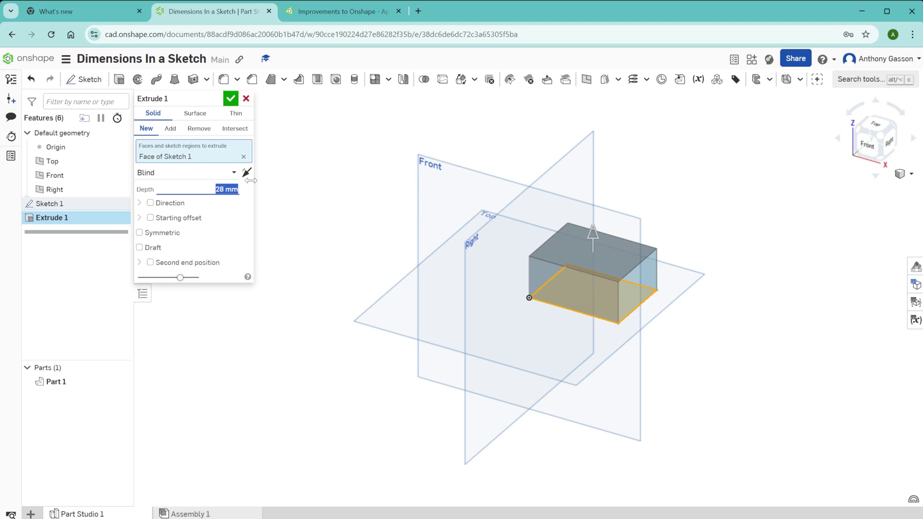
pyautogui.doubleClick(219, 188)
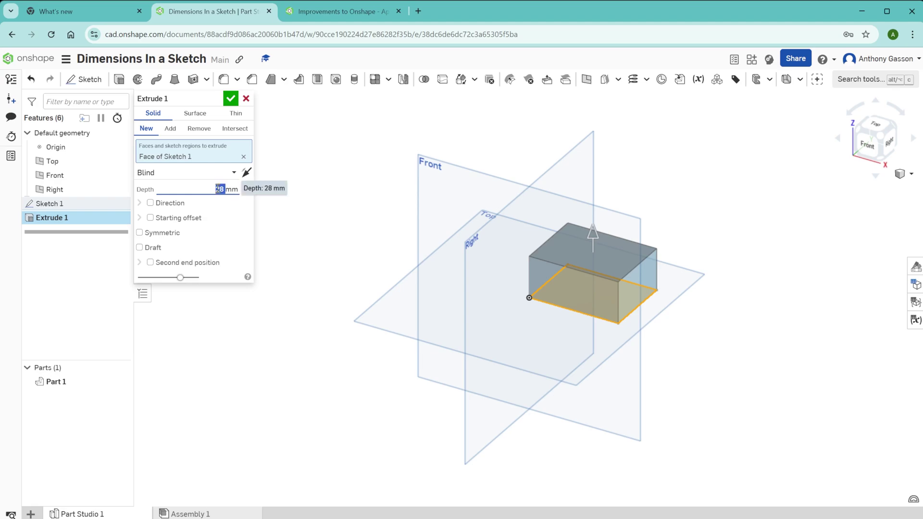
pyautogui.click(209, 189)
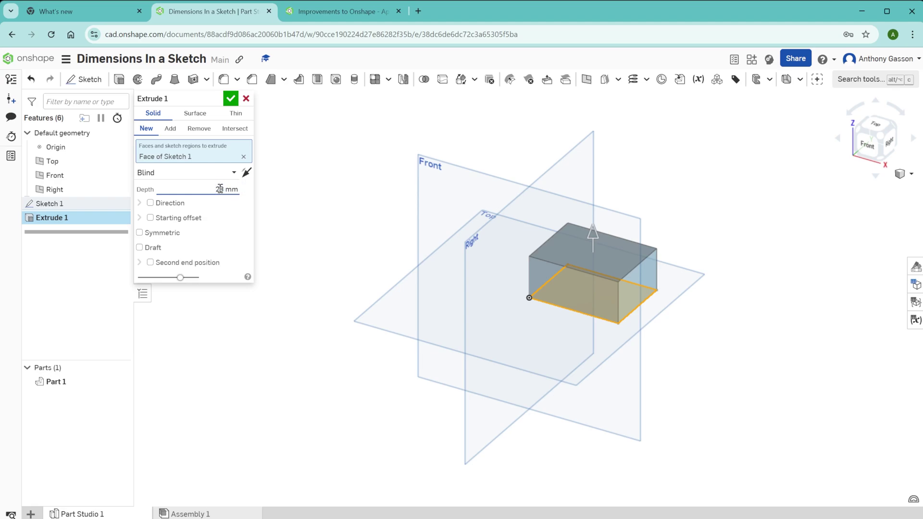
pyautogui.doubleClick(220, 188)
pyautogui.write('50')
pyautogui.press('Return')
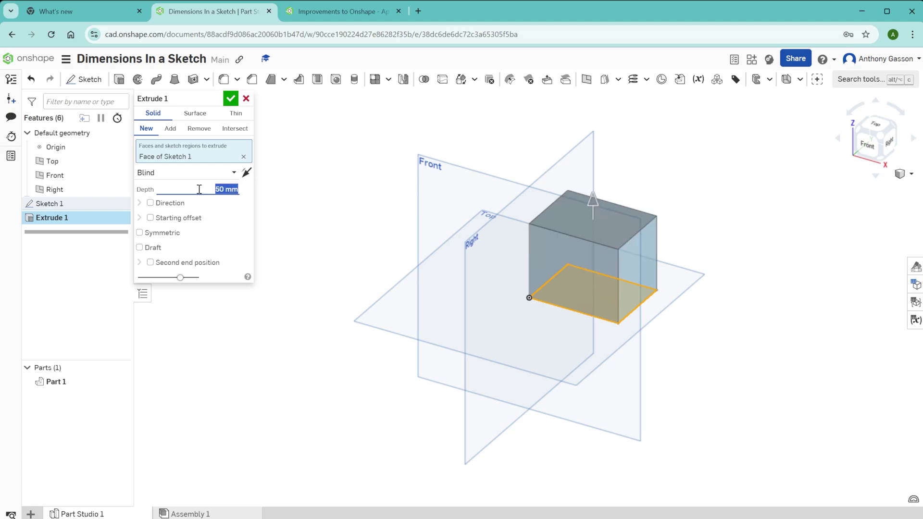
pyautogui.click(218, 99)
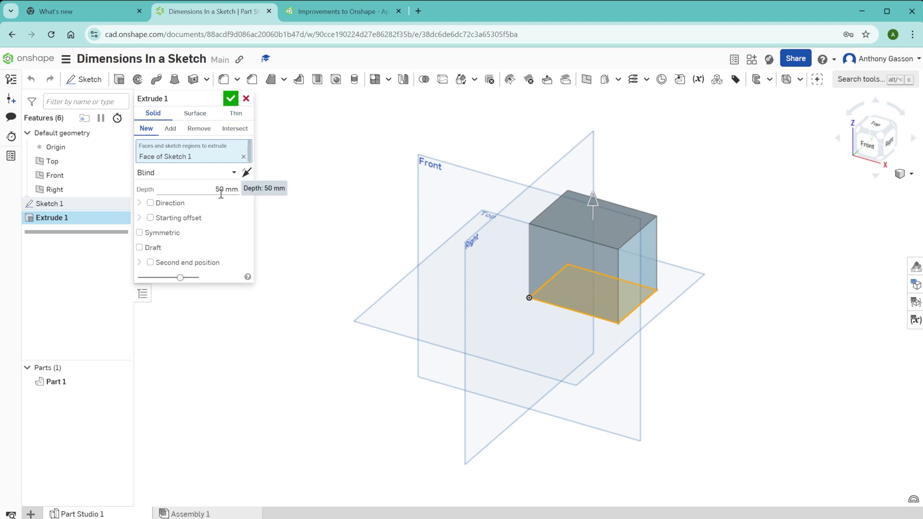
# Commit Extrude 1, creating Part 1 as a 60 × 45 × 50 mm block.
pyautogui.click(232, 100)
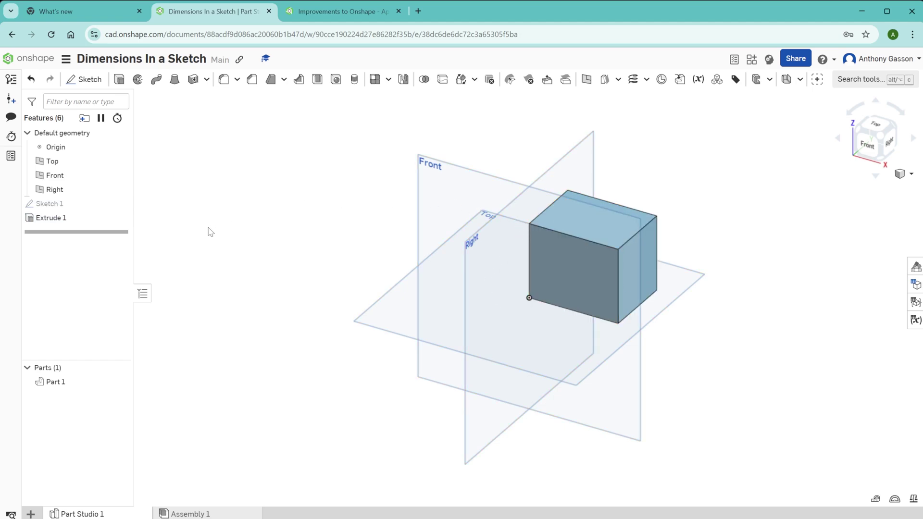
# Reopen Sketch 1 and change the 45 height dimension to 55, then select the 60 width.
pyautogui.doubleClick(48, 207)
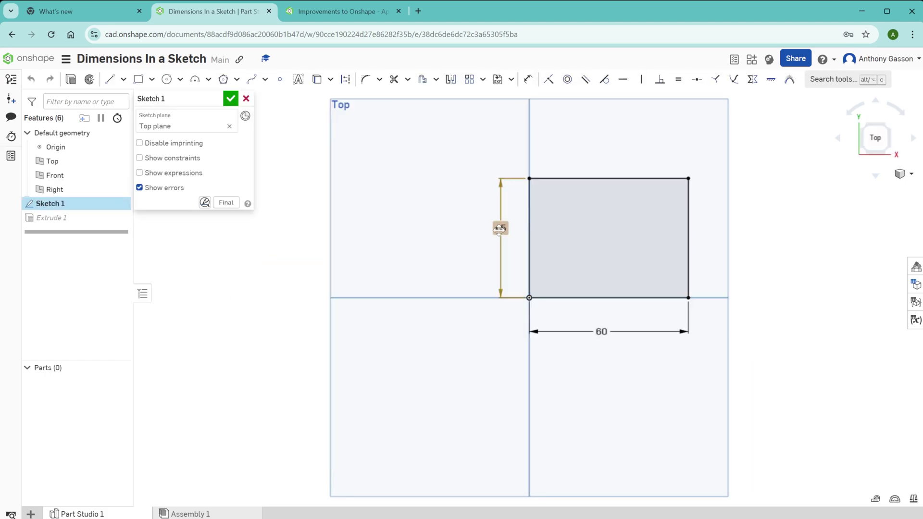
pyautogui.doubleClick(499, 229)
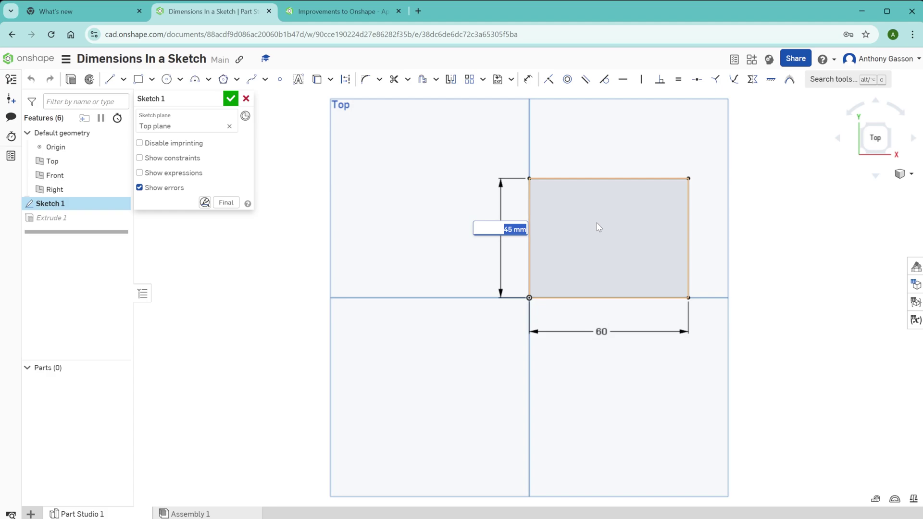
pyautogui.write('55')
pyautogui.press('Return')
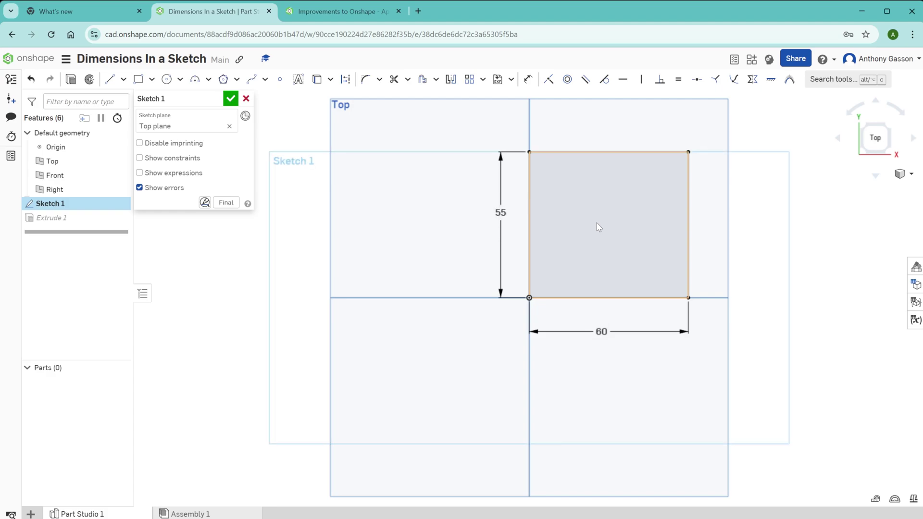
pyautogui.doubleClick(601, 332)
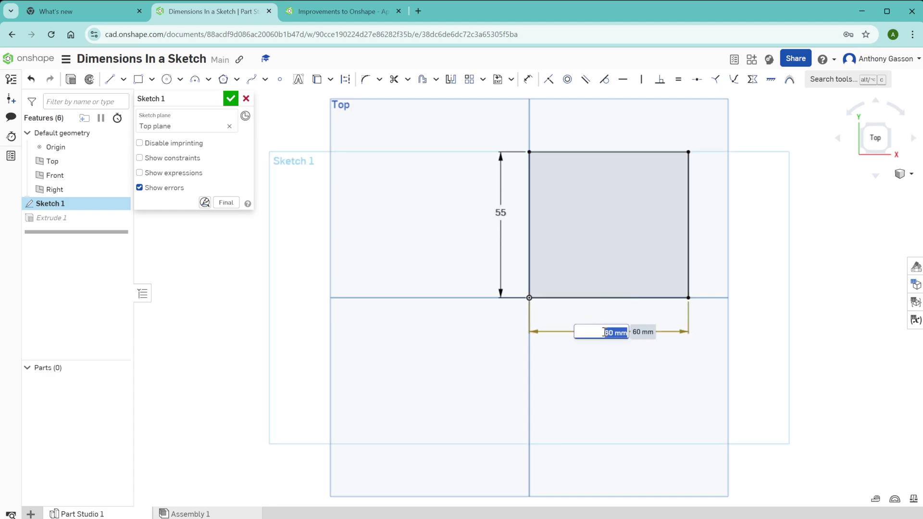
# Set the width to 75, rebuild the 75 × 55 × 50 block, and view it isometrically.
pyautogui.write('75')
pyautogui.press('Return')
pyautogui.click(231, 98)
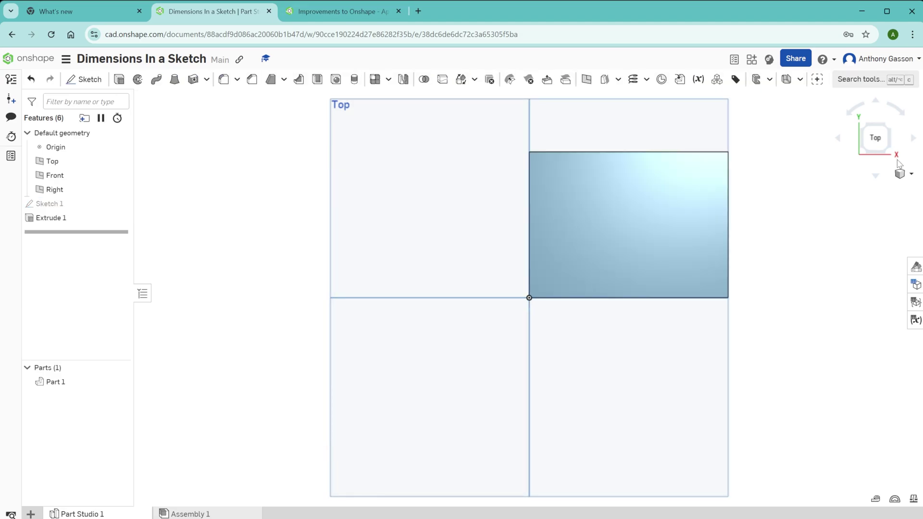
pyautogui.click(910, 174)
pyautogui.click(850, 187)
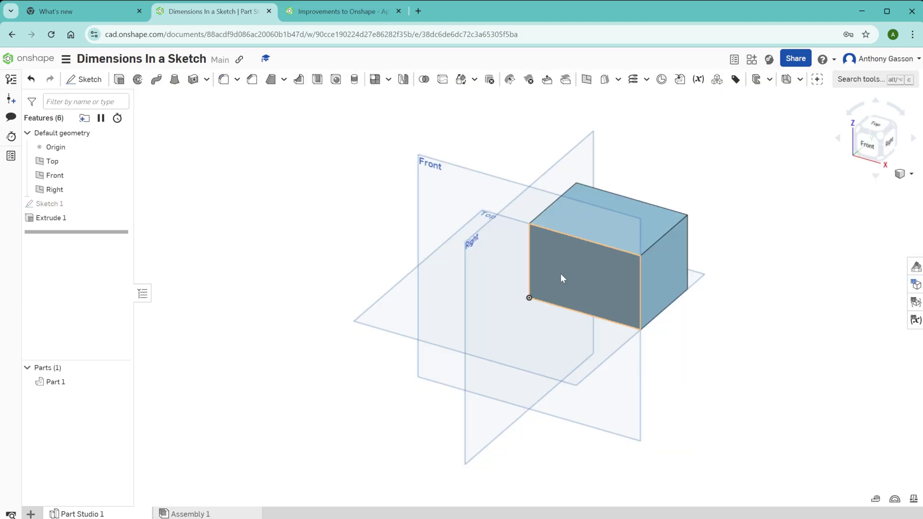
# Reopen Sketch 1 and draw a circle centred on the origin.
pyautogui.doubleClick(553, 338)
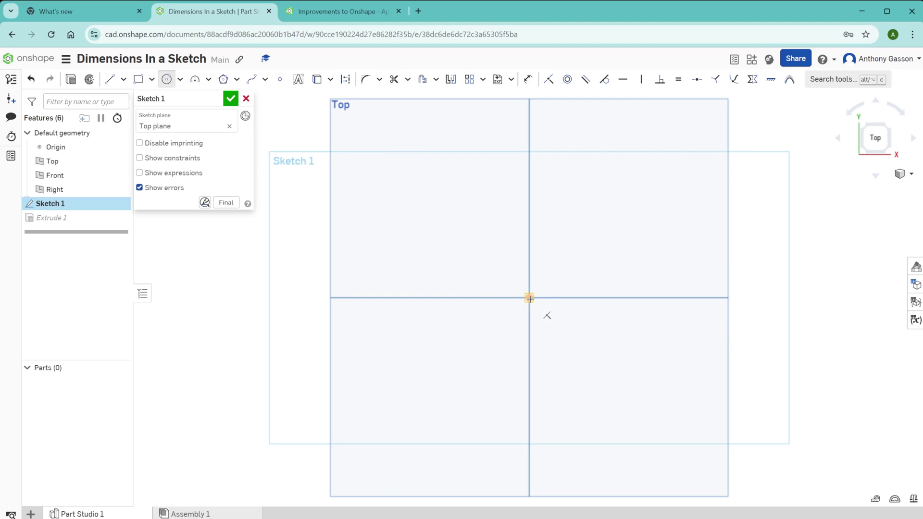
pyautogui.click(528, 298)
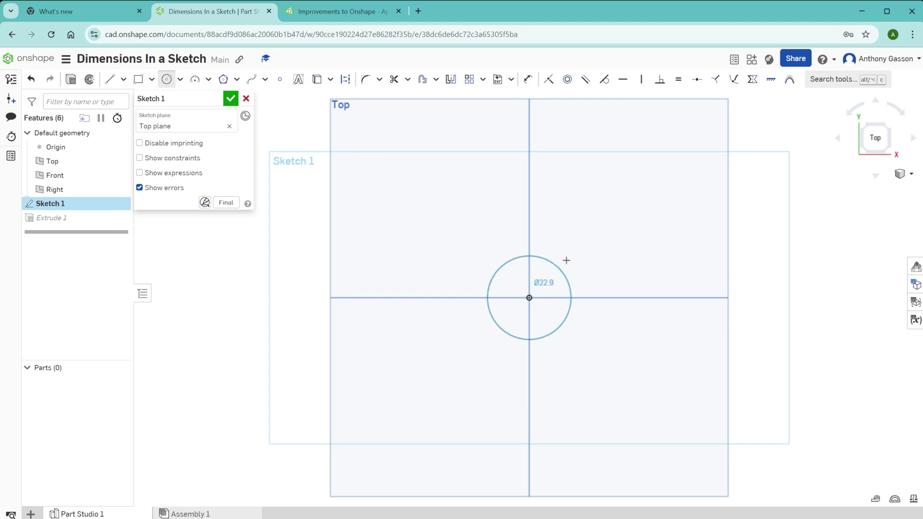
pyautogui.click(590, 240)
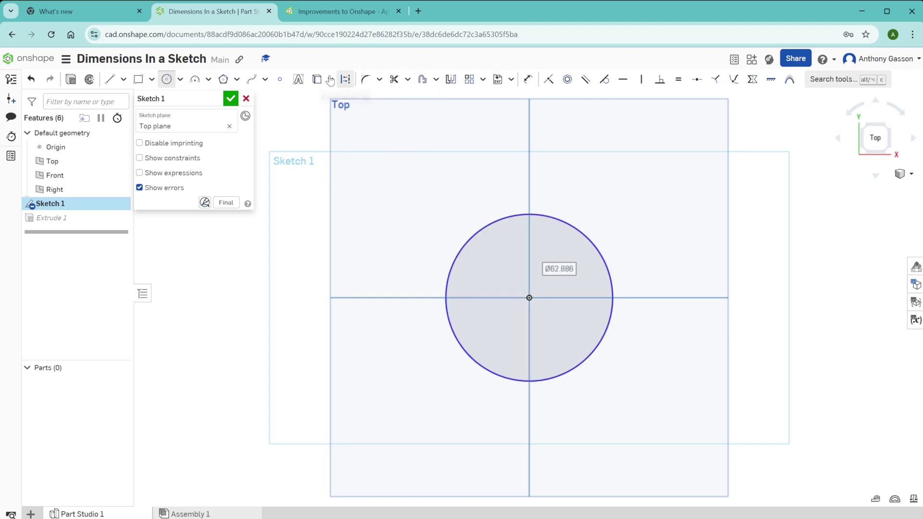
# Dimension the circle's diameter to 65 mm.
pyautogui.click(528, 79)
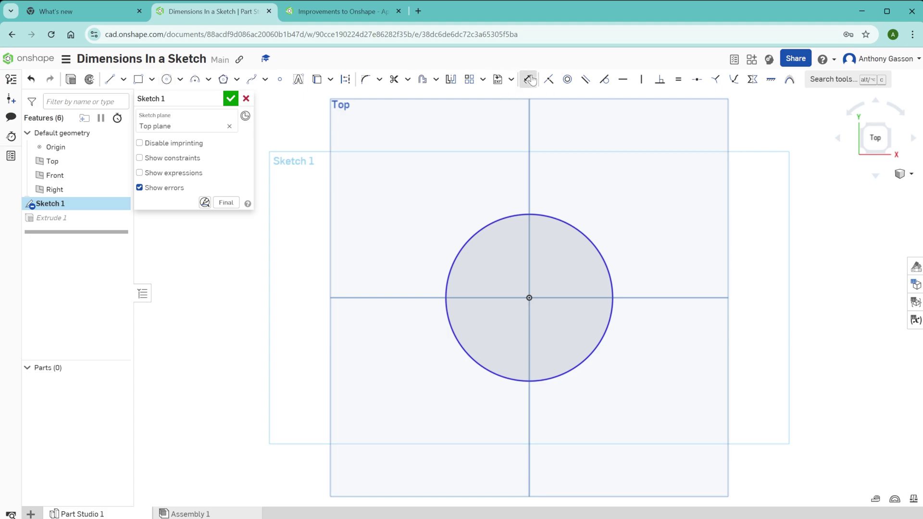
pyautogui.click(573, 231)
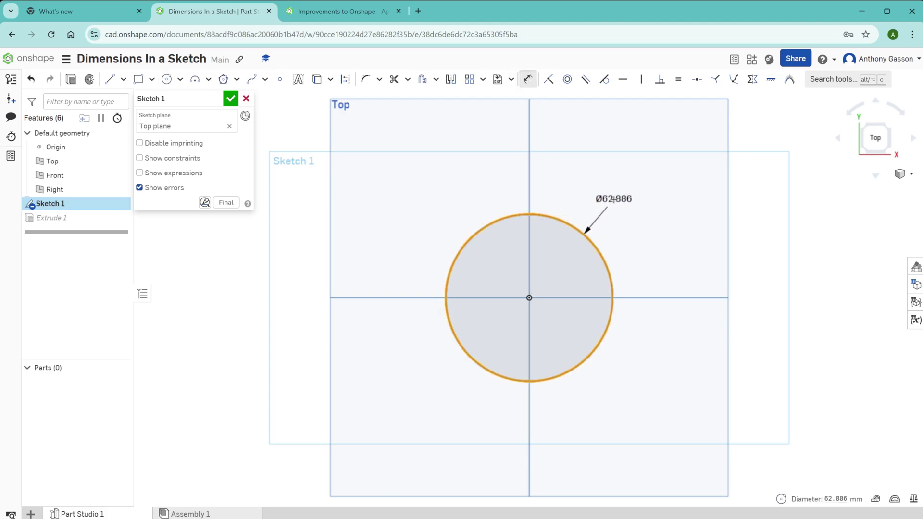
pyautogui.click(612, 199)
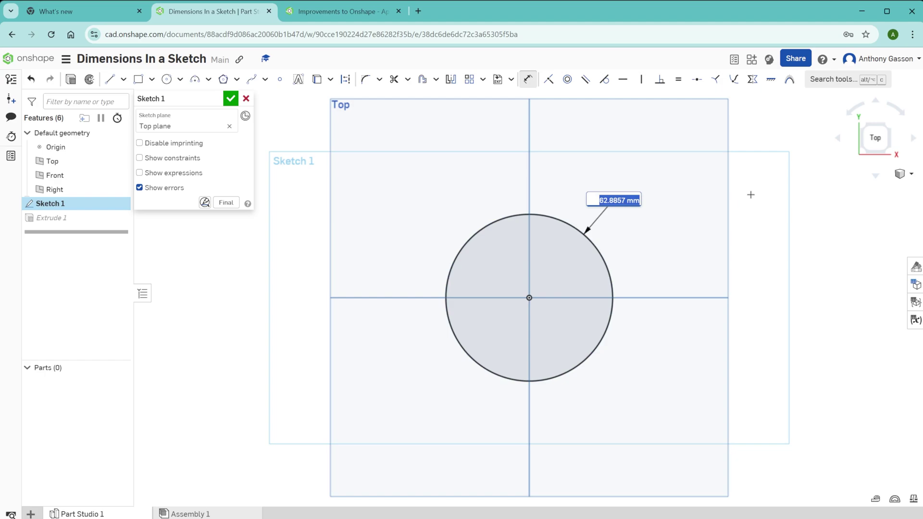
pyautogui.write('65')
pyautogui.press('Return')
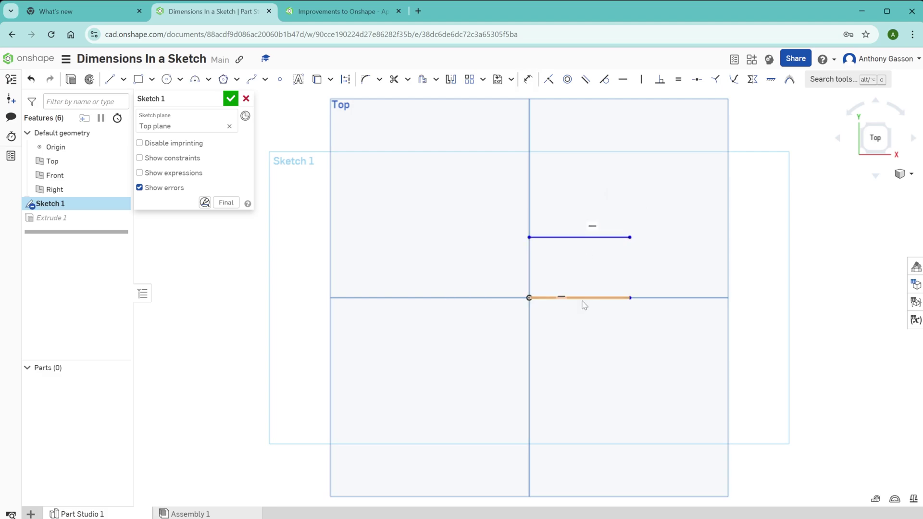
pyautogui.click(528, 82)
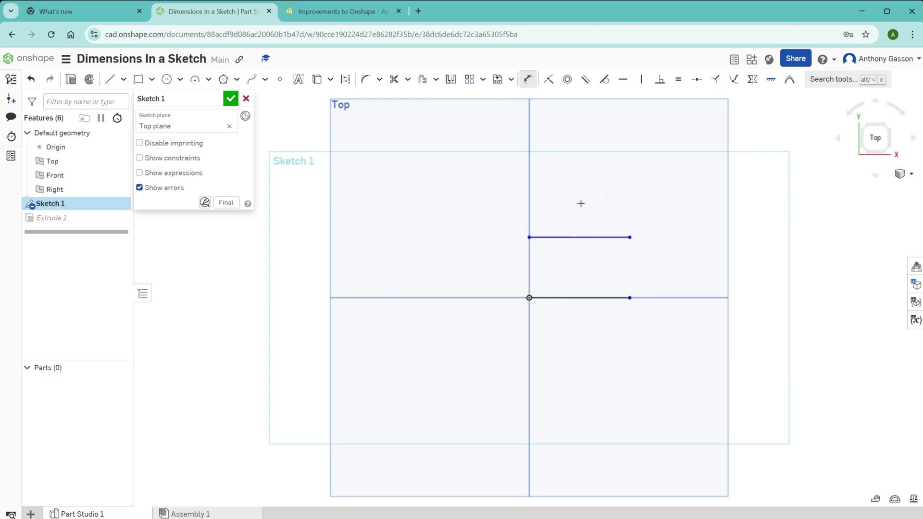
pyautogui.click(585, 297)
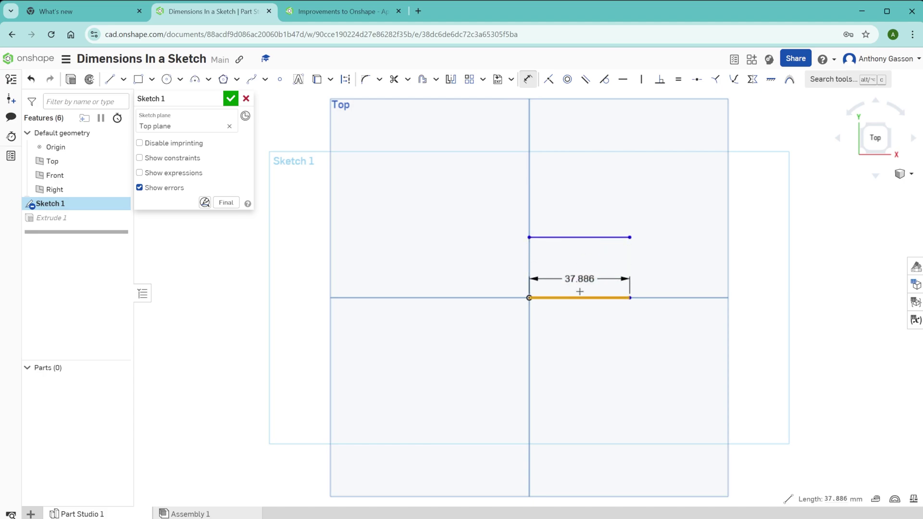
pyautogui.click(573, 237)
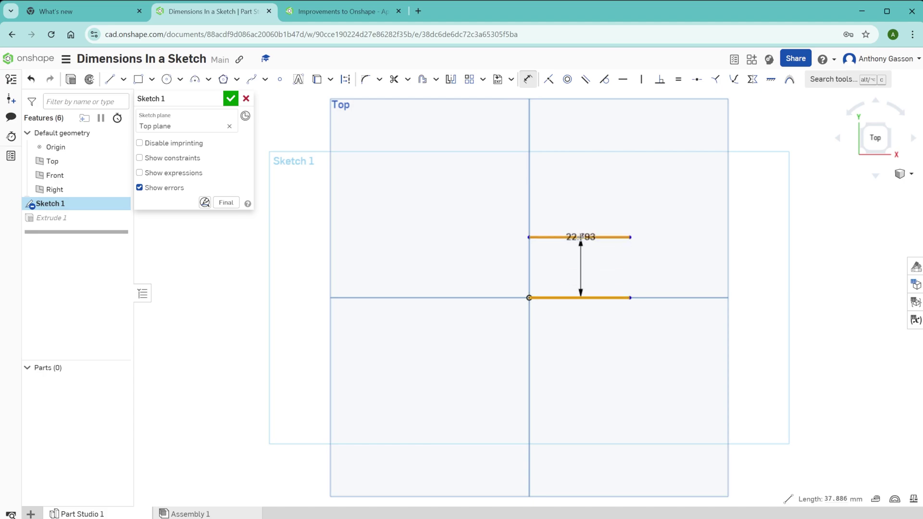
pyautogui.click(674, 265)
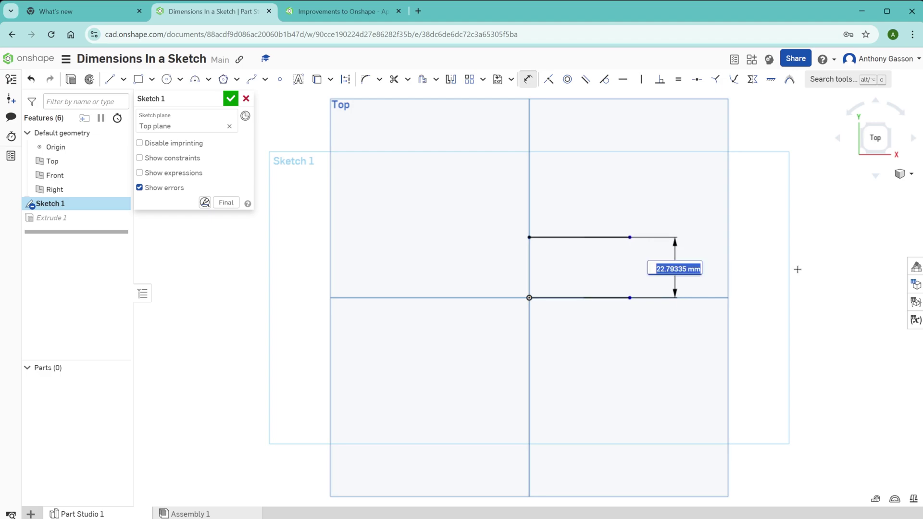
pyautogui.write('25')
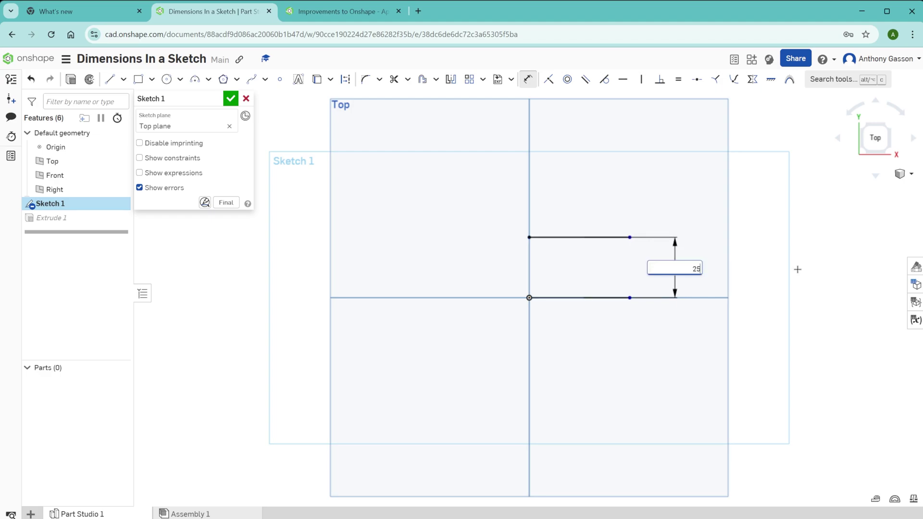
pyautogui.press('Return')
pyautogui.hotkey('ctrl', 'z')
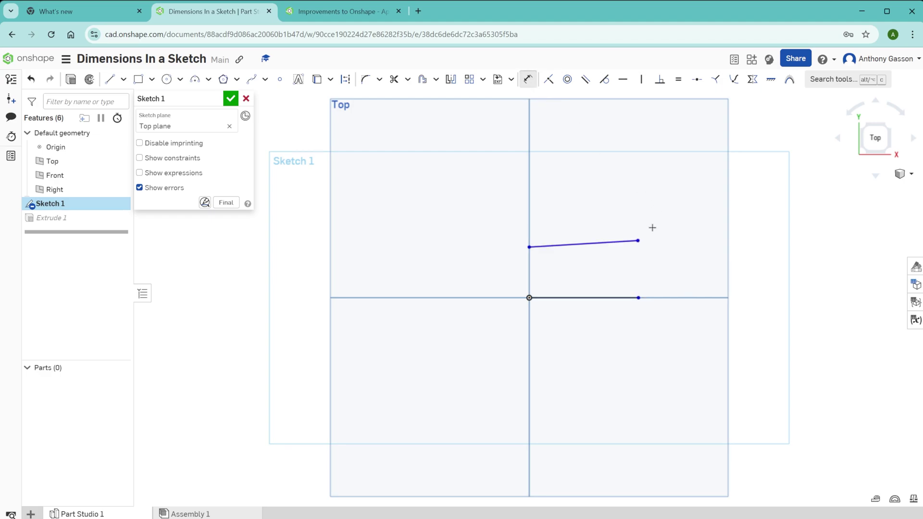
# Add vertical dimensions: 20 from the origin to the upper-left endpoint, 25 between the right endpoints.
pyautogui.click(529, 246)
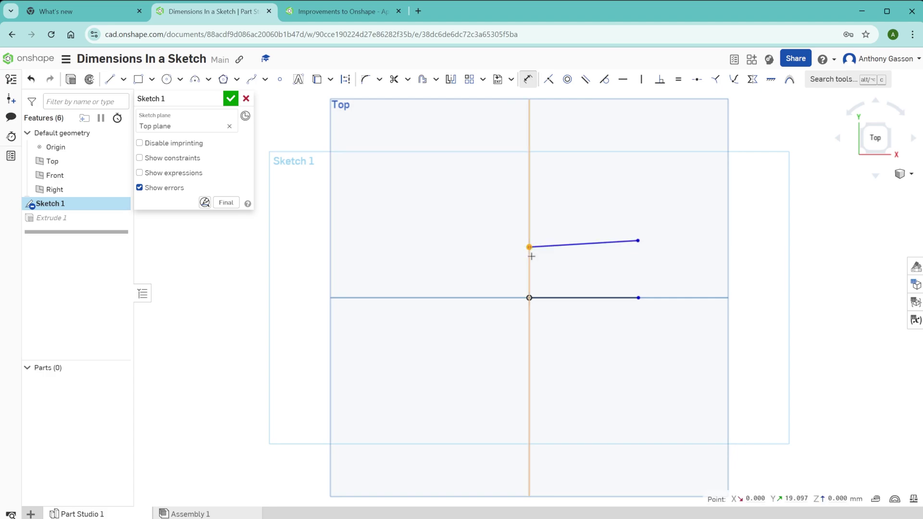
pyautogui.click(528, 298)
pyautogui.click(490, 270)
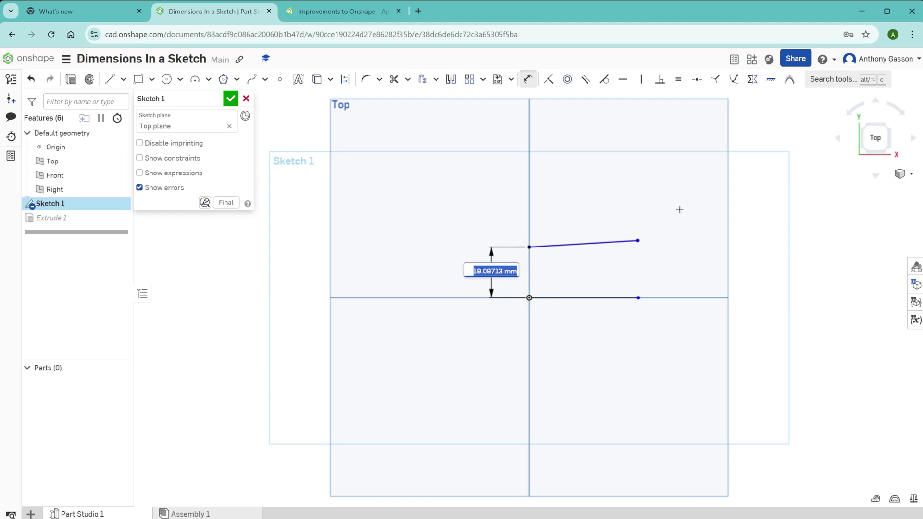
pyautogui.write('20')
pyautogui.press('Return')
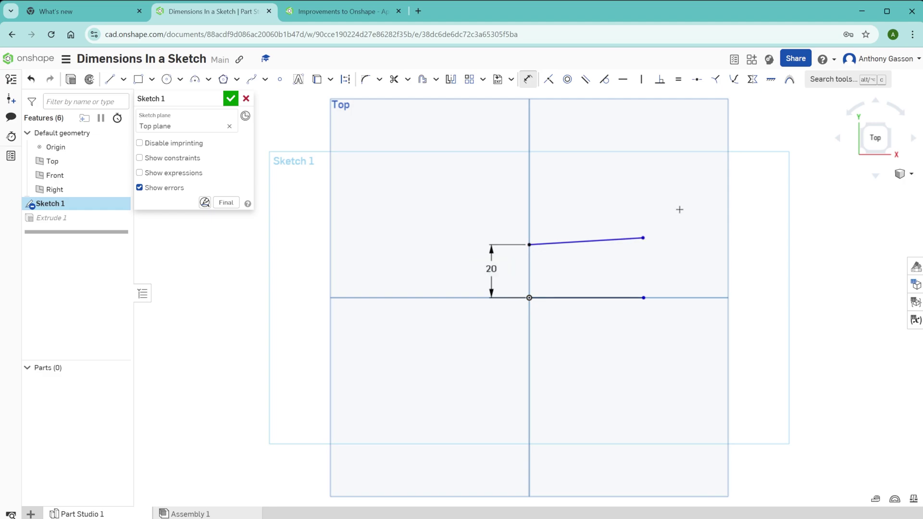
pyautogui.click(643, 298)
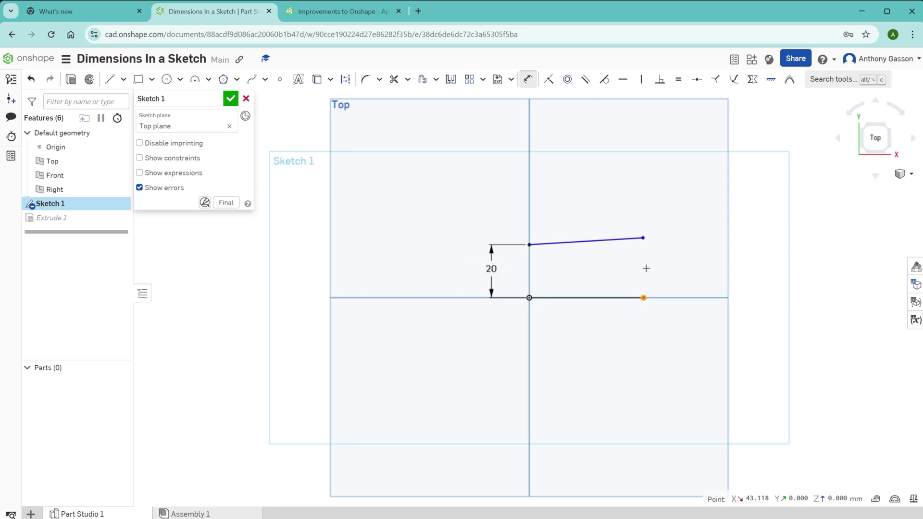
pyautogui.click(644, 239)
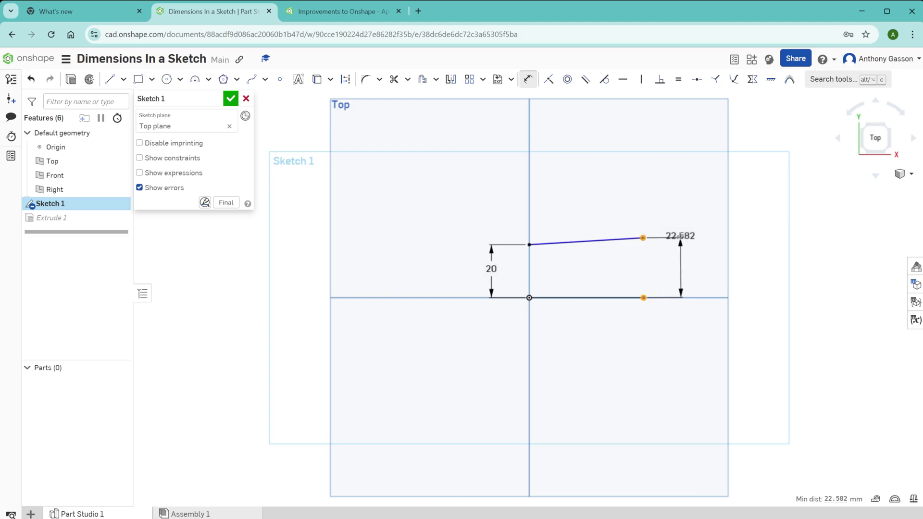
pyautogui.click(681, 238)
pyautogui.write('25')
pyautogui.press('Return')
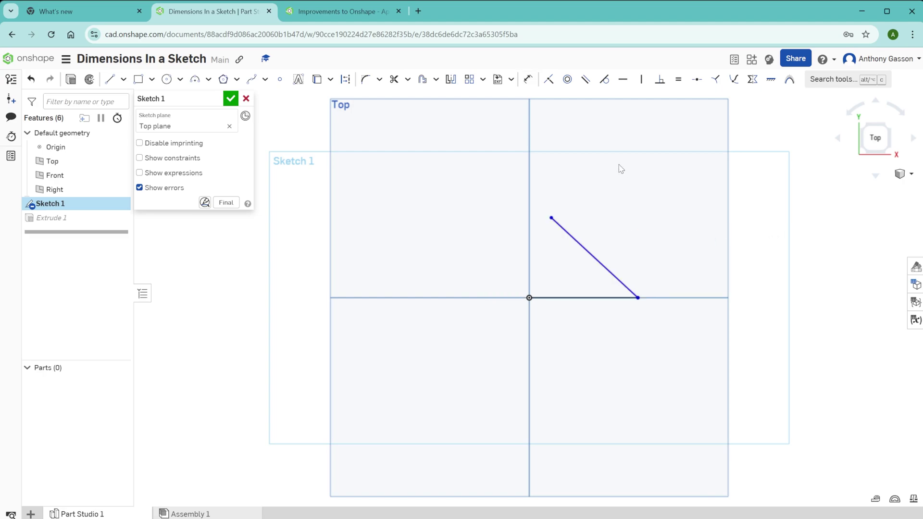
# Dimension the horizontal and diagonal lines at 45°, then place a 90° angle at the origin.
pyautogui.click(527, 79)
pyautogui.click(607, 298)
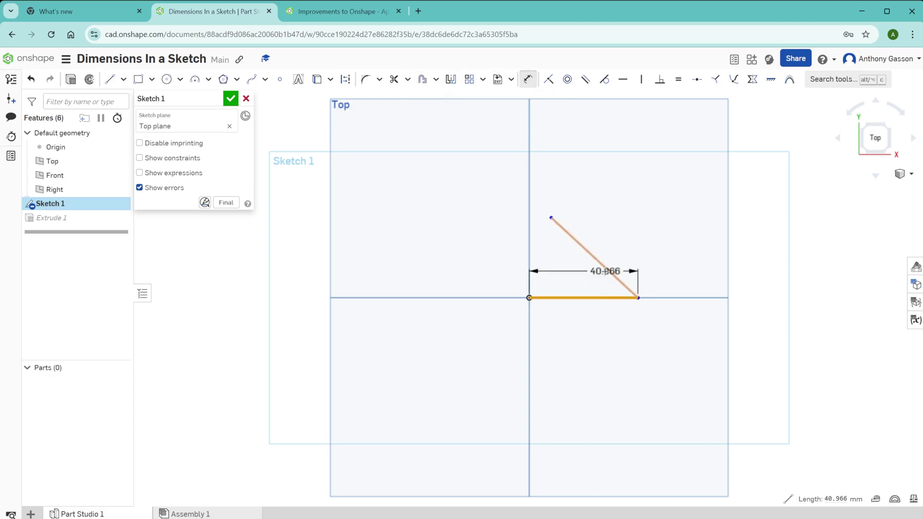
pyautogui.click(606, 270)
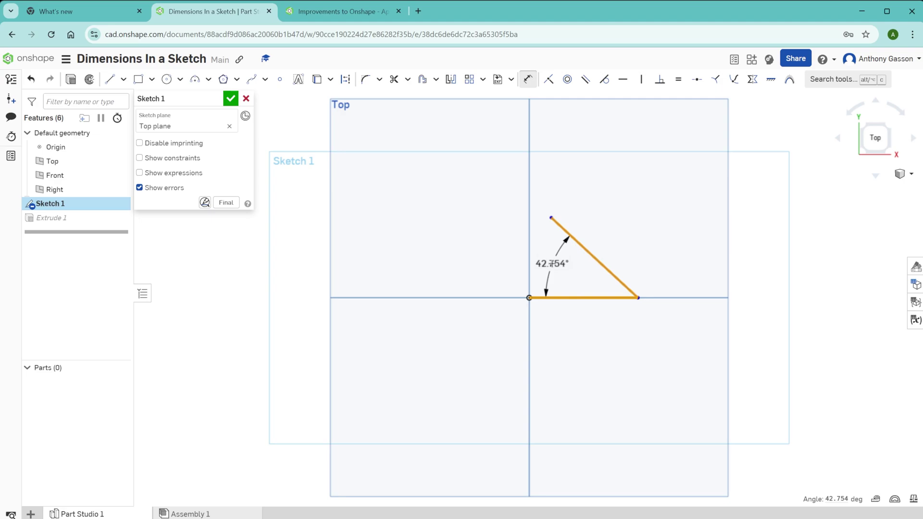
pyautogui.click(553, 262)
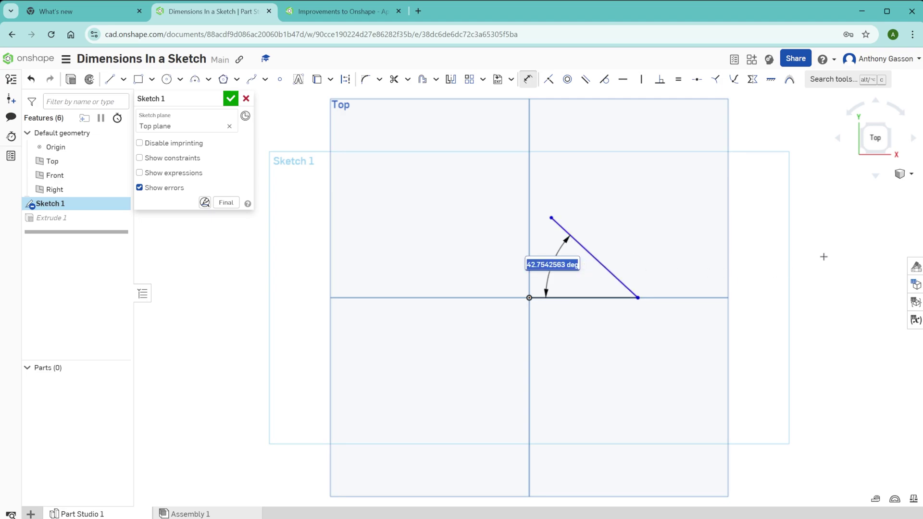
pyautogui.write('45')
pyautogui.press('Return')
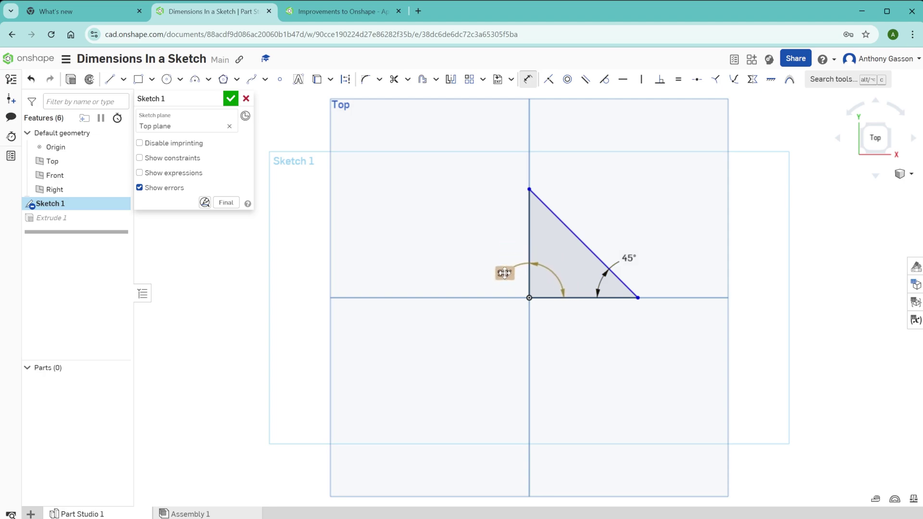
pyautogui.click(510, 271)
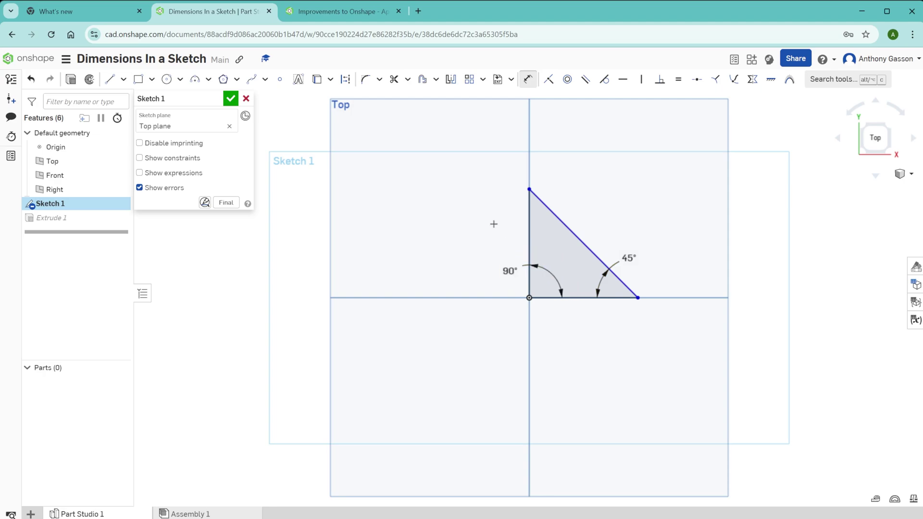
# Move the 45° angle dimension label to the right, clear of the triangle's corner.
pyautogui.moveTo(638, 263)
pyautogui.mouseDown()
pyautogui.moveTo(624, 232)
pyautogui.moveTo(663, 224)
pyautogui.moveTo(645, 215)
pyautogui.moveTo(651, 263)
pyautogui.mouseUp()
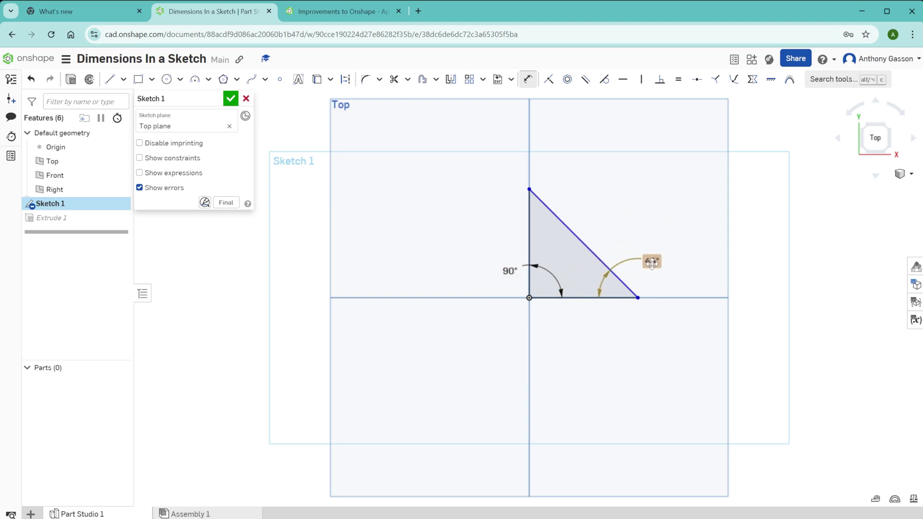